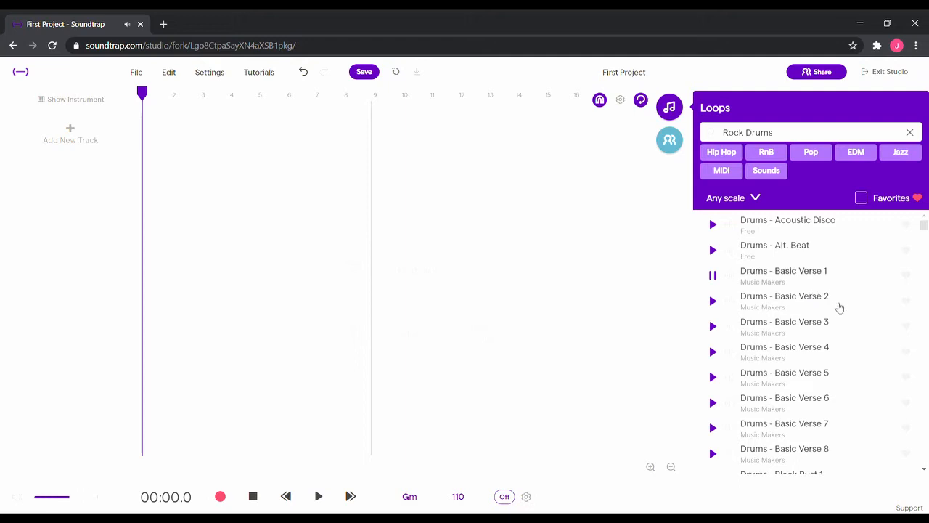
# Preview Rock Drums loops, add Drums - Blast as a new track at the start of the timeline, and play it back
pyautogui.click(811, 328)
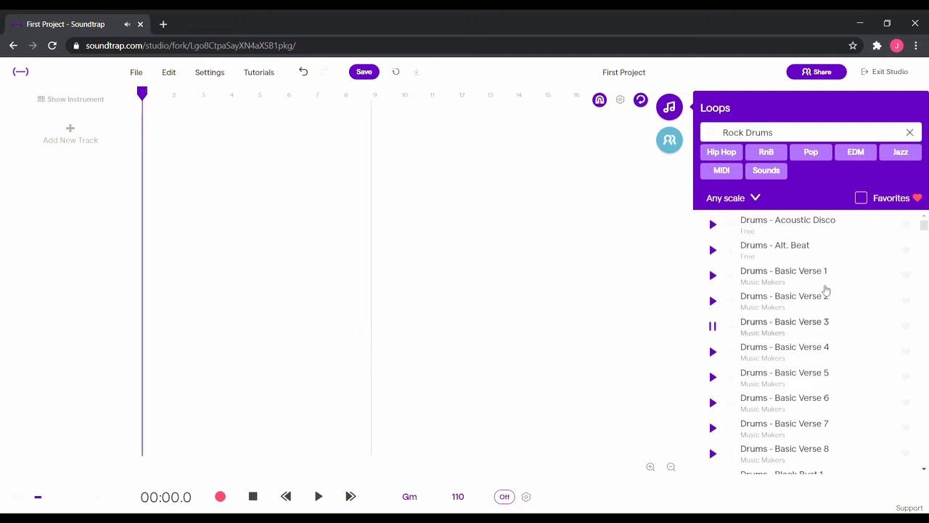
pyautogui.scroll(-3, 821, 313)
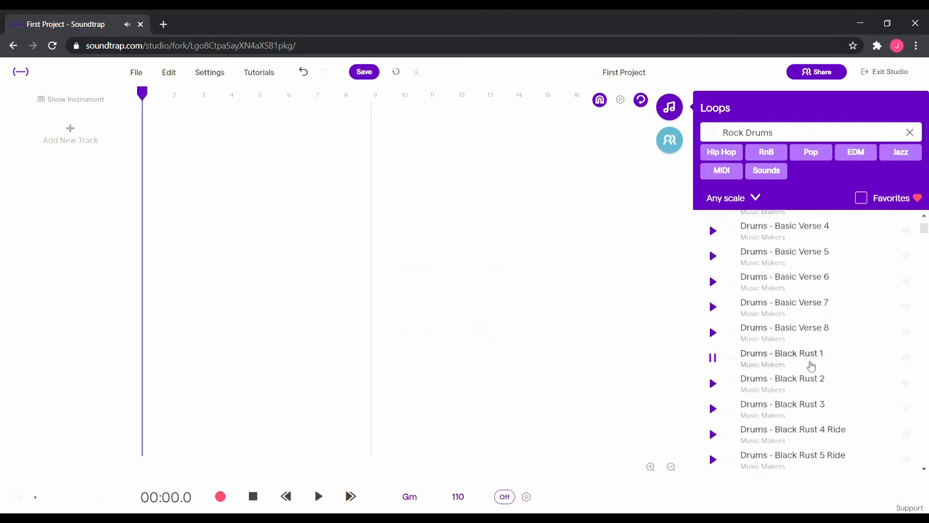
pyautogui.scroll(-5, 819, 323)
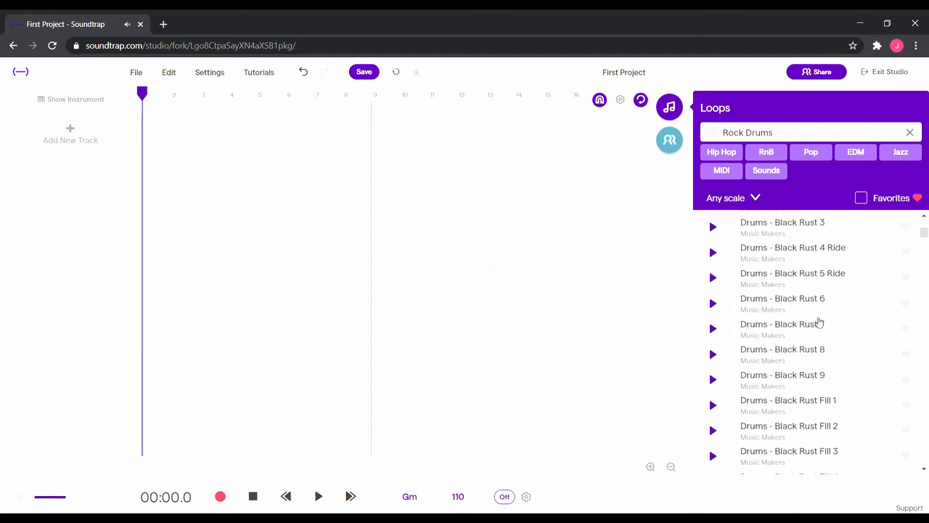
pyautogui.scroll(-3, 812, 314)
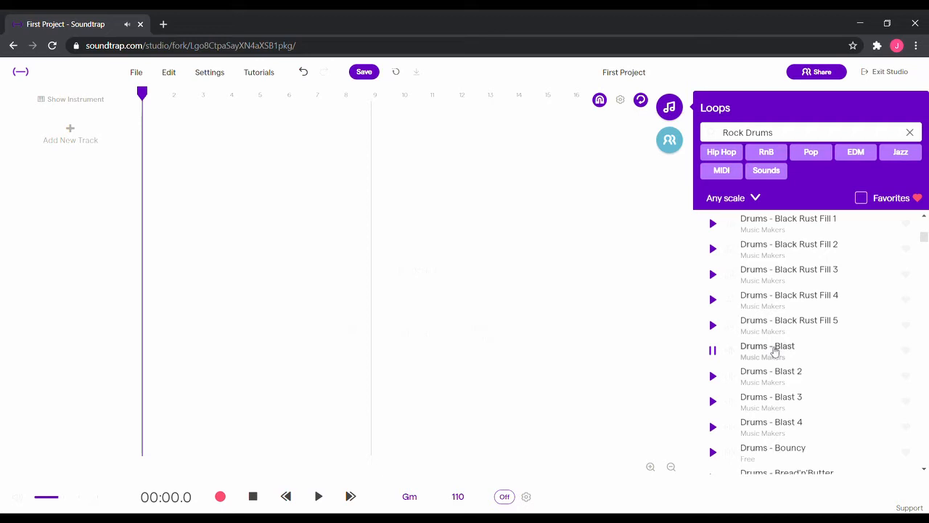
pyautogui.moveTo(774, 351); pyautogui.dragTo(154, 134)
pyautogui.press('space')
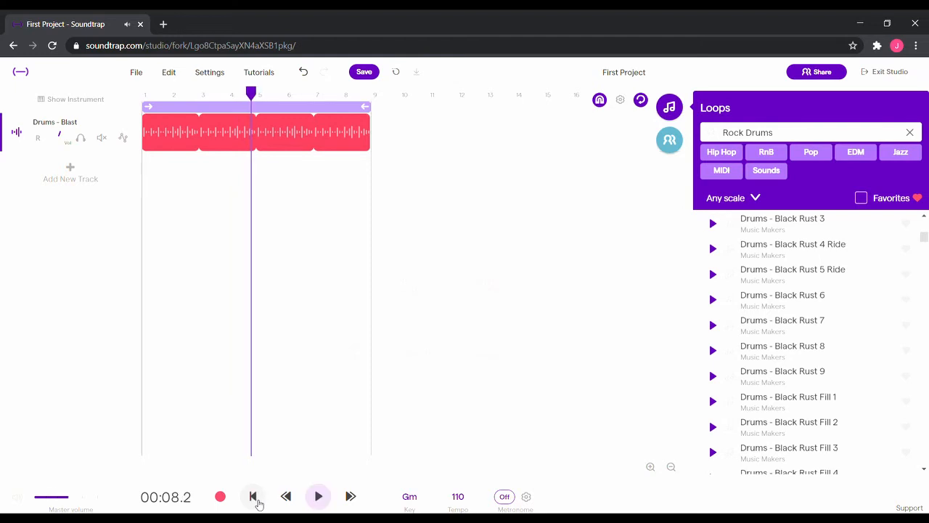
pyautogui.click(253, 496)
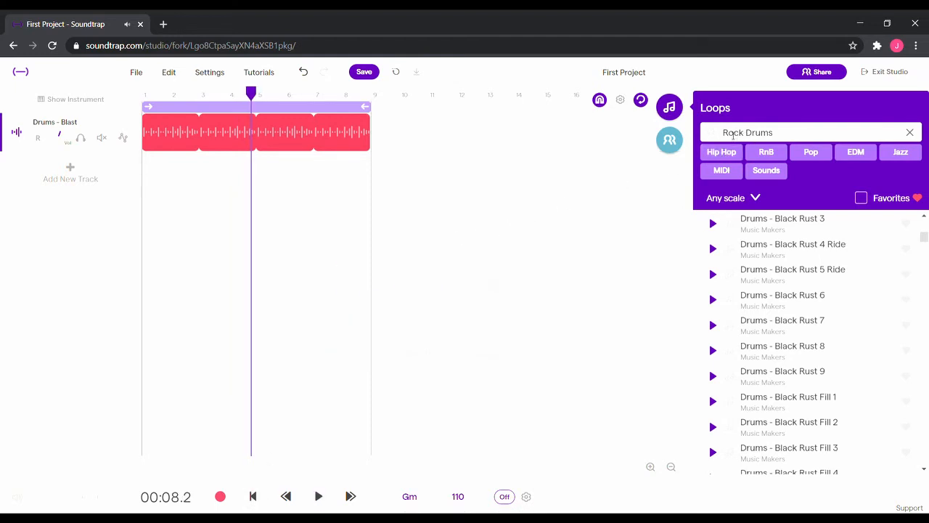
# Change the loop search to Rock Piano, preview piano loops, and mark Piano - ADK Electric Grand 1 as a favourite
pyautogui.click(797, 132)
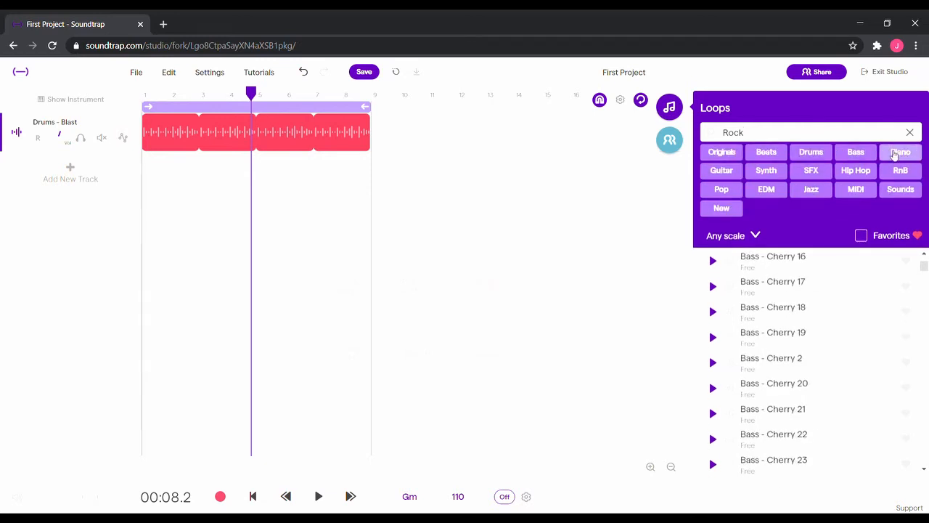
pyautogui.write('Piano')
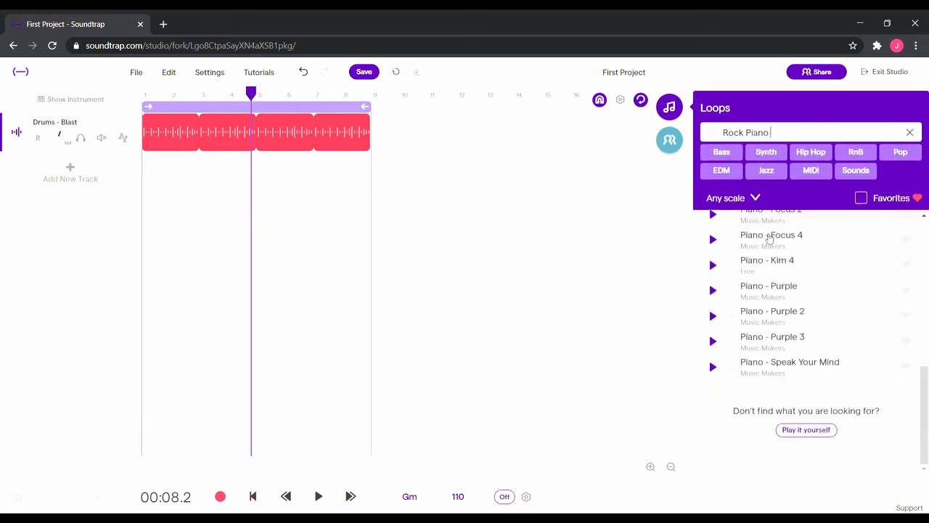
pyautogui.click(776, 272)
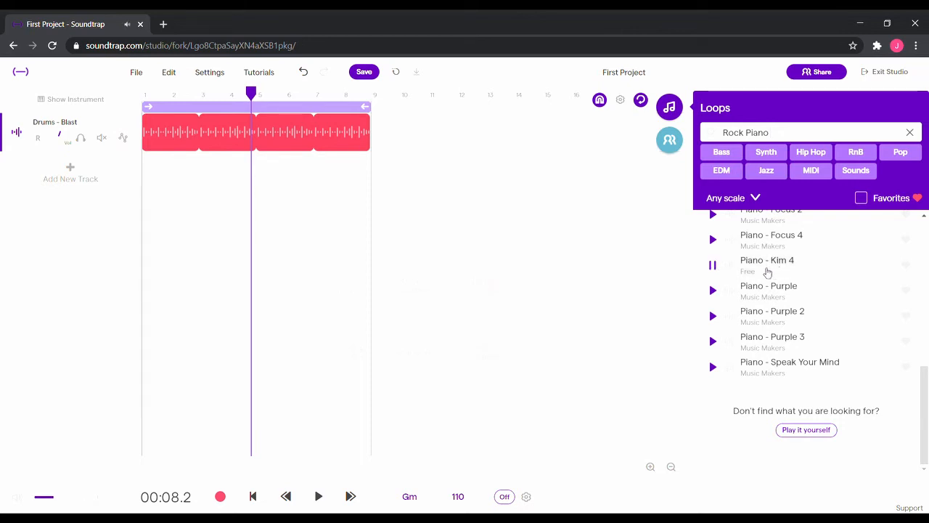
pyautogui.scroll(3, 767, 272)
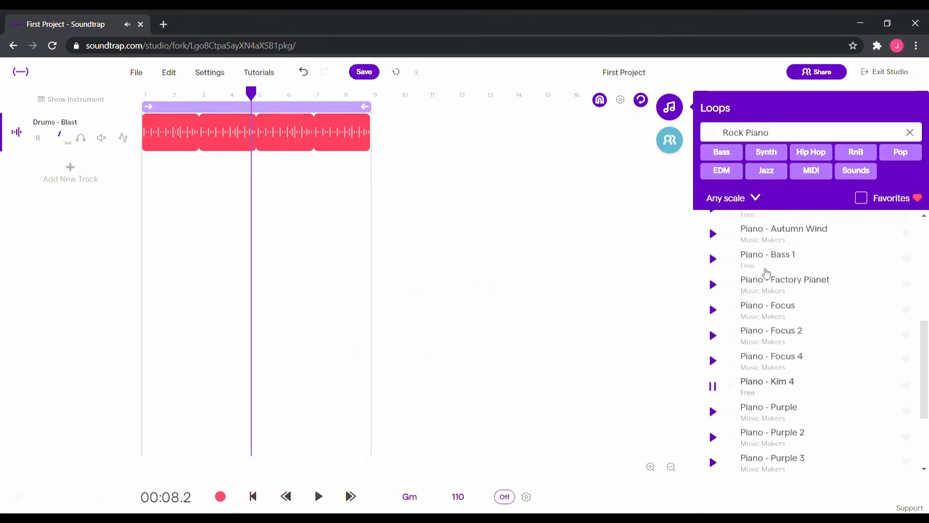
pyautogui.click(778, 237)
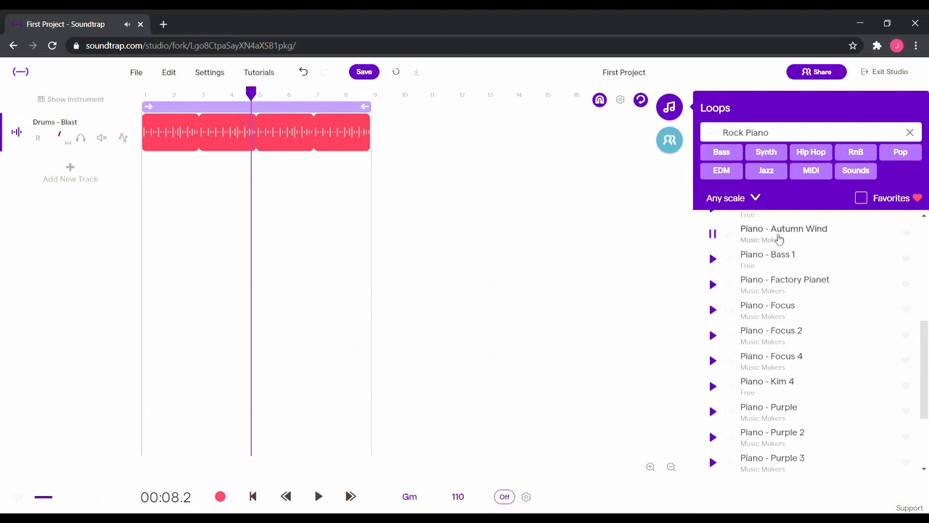
pyautogui.scroll(1, 772, 283)
pyautogui.scroll(1, 772, 287)
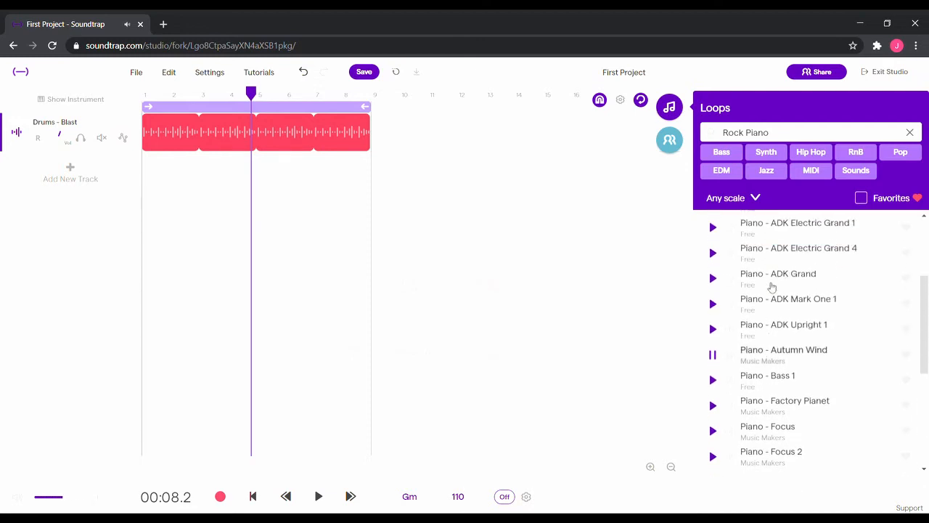
pyautogui.scroll(1, 771, 286)
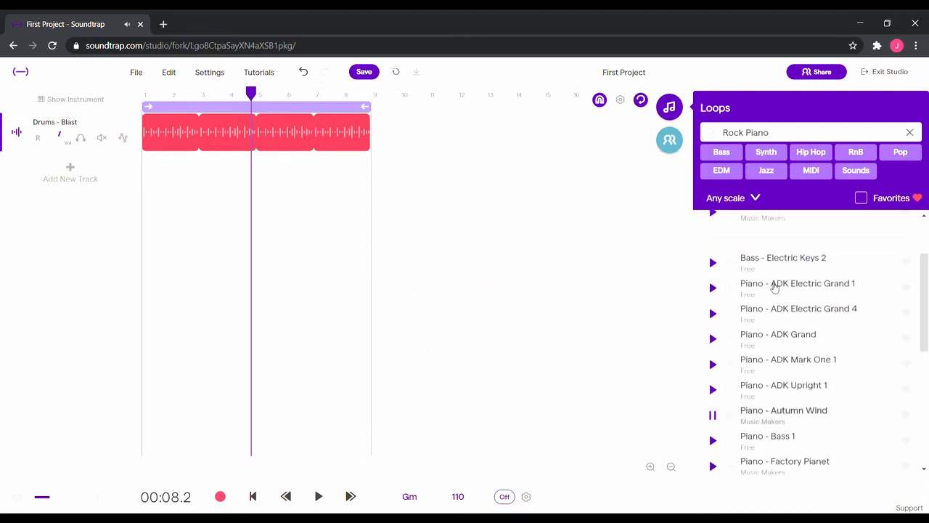
pyautogui.click(775, 288)
pyautogui.click(906, 288)
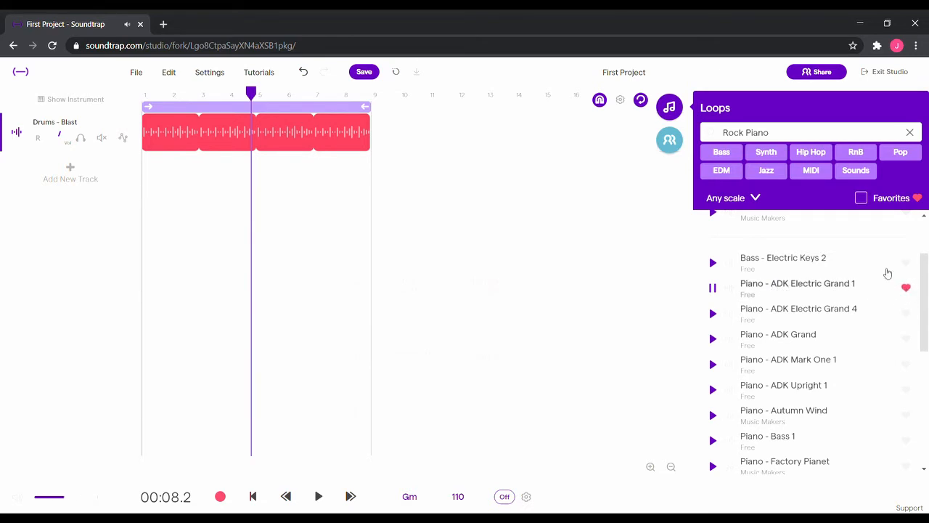
# Toggle the favourites filter on and off, then add Piano - Speak Your Mind as a new track starting at bar 1
pyautogui.click(862, 198)
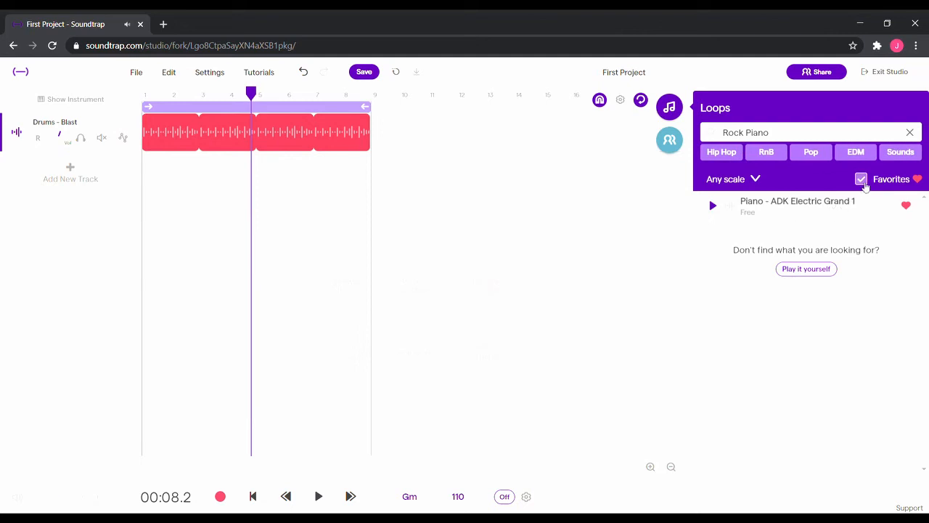
pyautogui.click(862, 180)
pyautogui.scroll(-10, 857, 311)
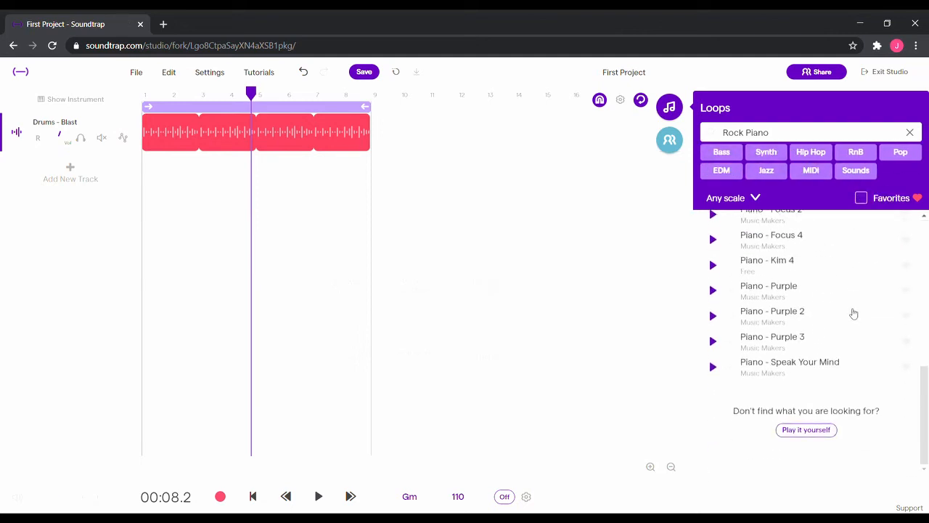
pyautogui.click(773, 362)
pyautogui.moveTo(774, 366); pyautogui.dragTo(154, 174)
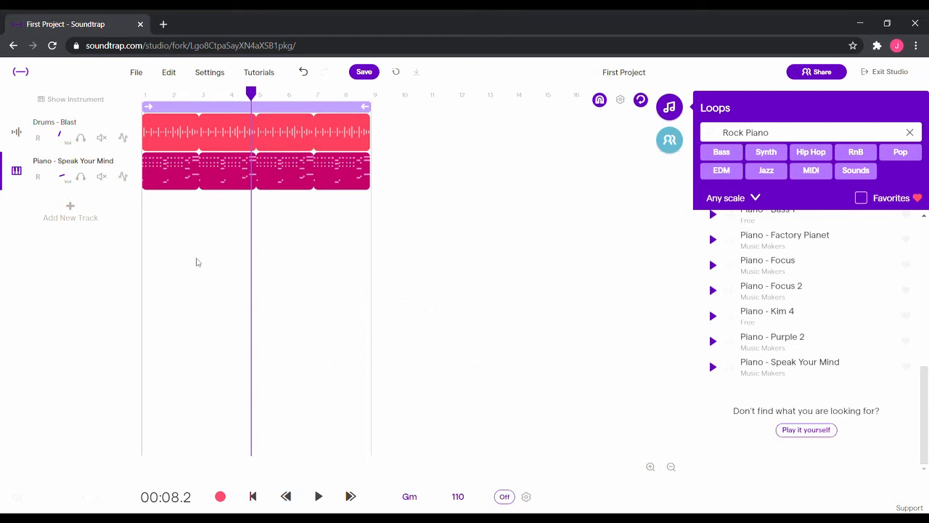
# Play the project from the beginning and stop playback
pyautogui.click(254, 496)
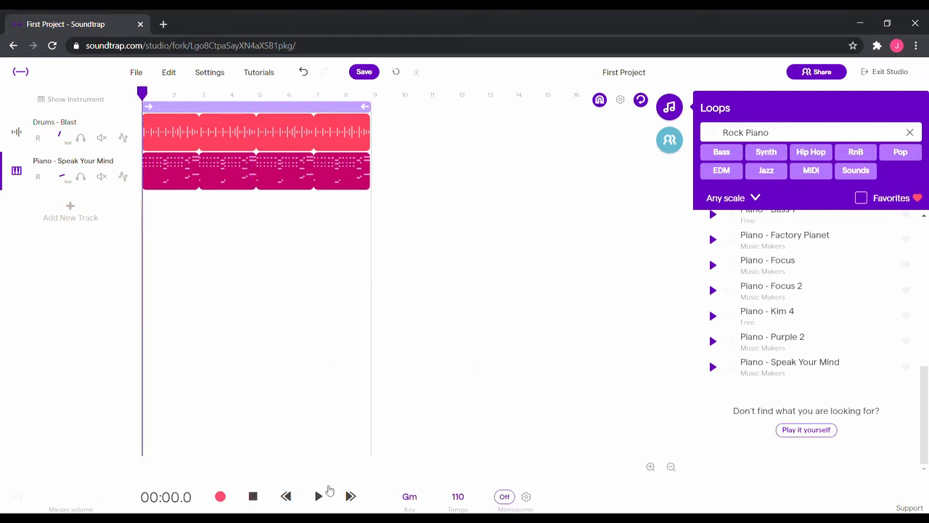
pyautogui.click(323, 496)
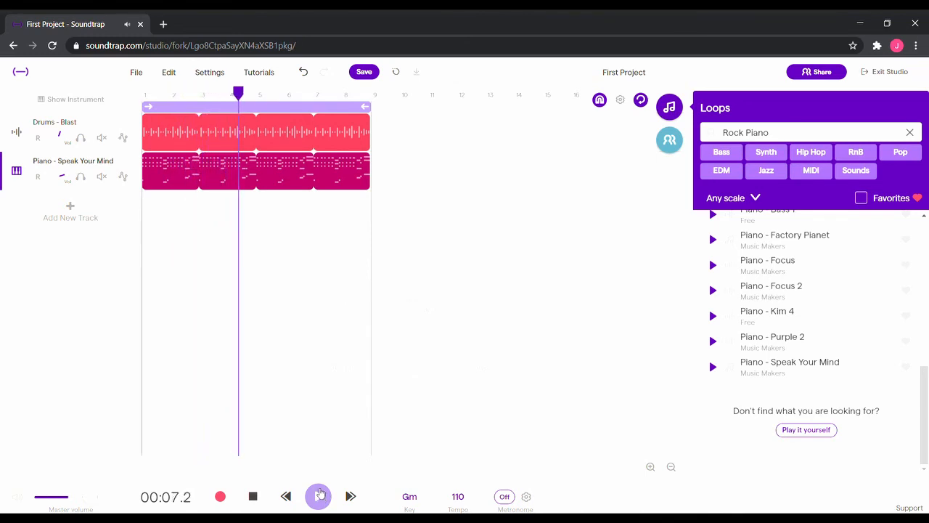
pyautogui.click(253, 496)
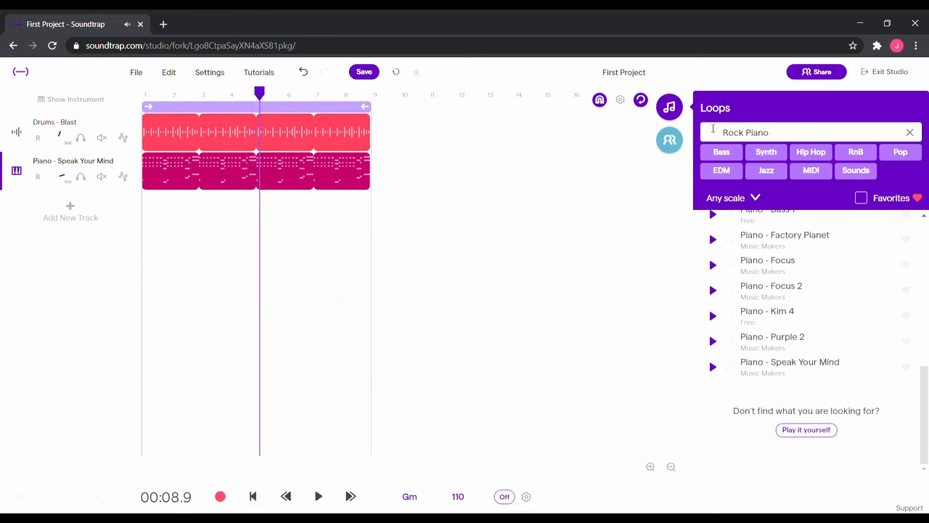
# Search loops for trombone, add Trombone - Get Epic as a new track starting at bar 5, and play it back
pyautogui.click(908, 134)
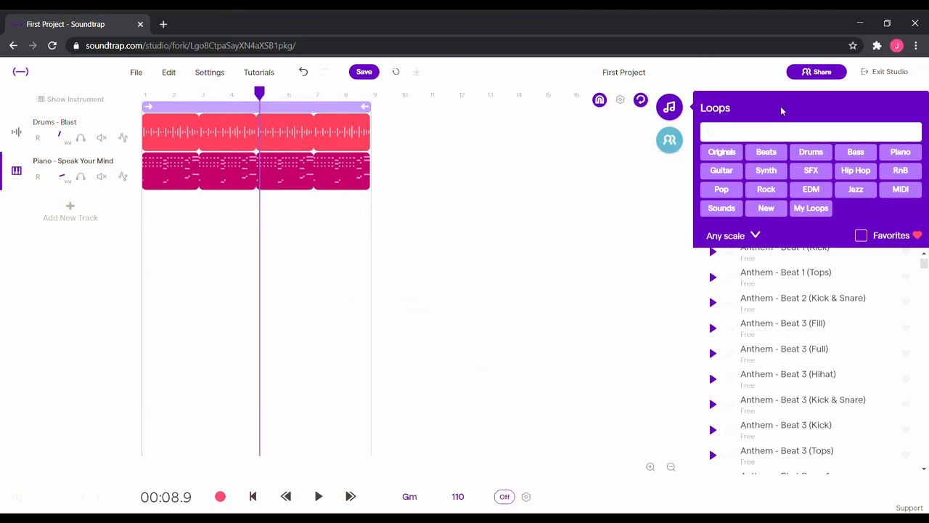
pyautogui.write('trombone')
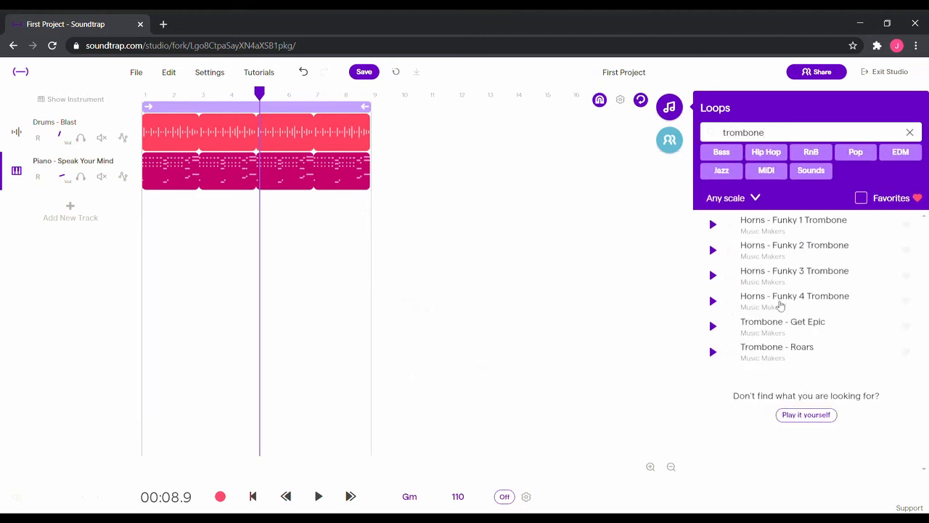
pyautogui.click(793, 229)
pyautogui.click(790, 322)
pyautogui.moveTo(790, 322); pyautogui.dragTo(263, 211)
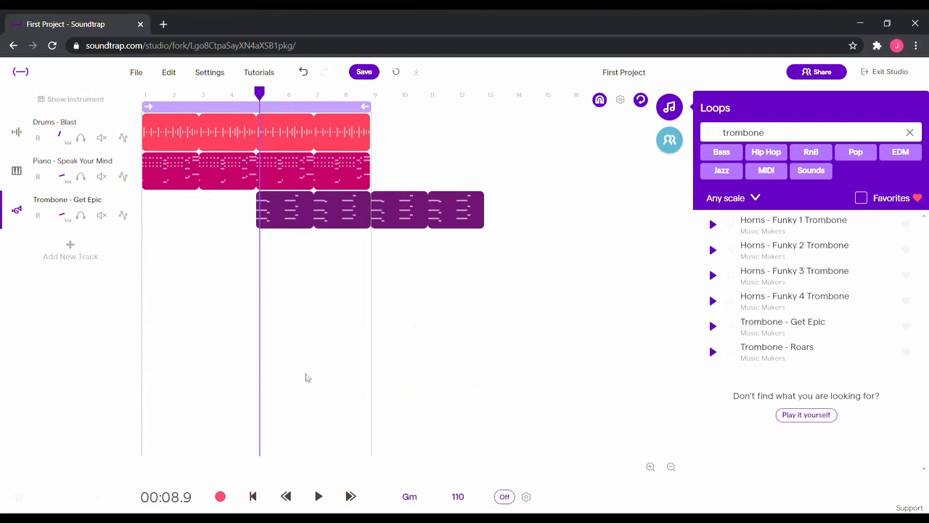
pyautogui.click(320, 497)
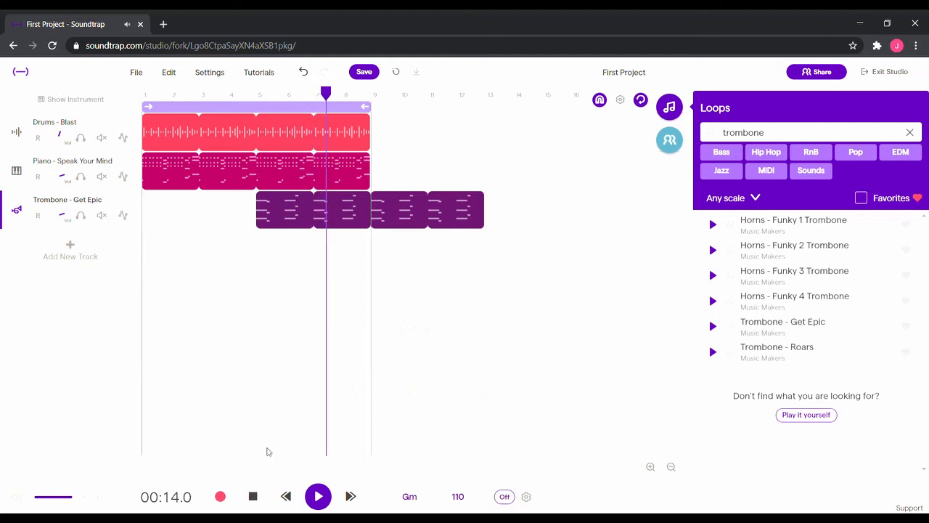
pyautogui.click(253, 497)
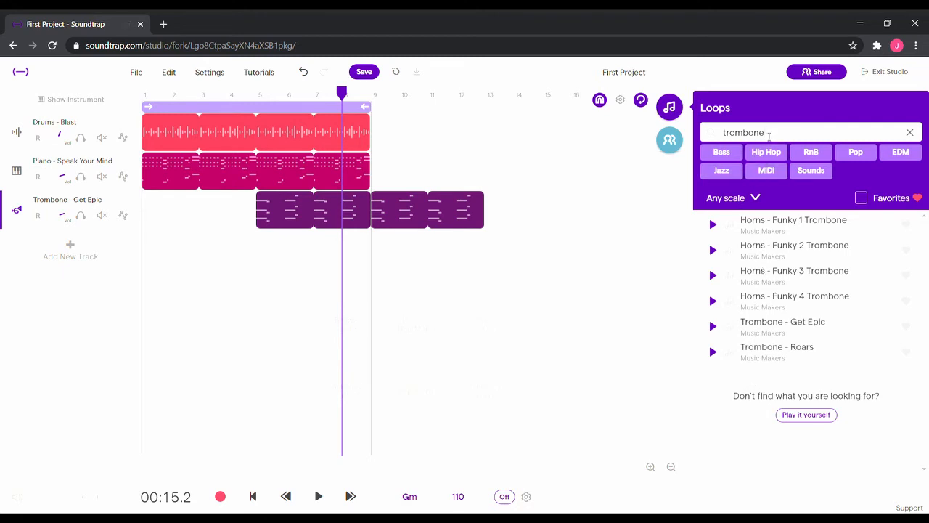
# Search loops for brass and add Dark Chi - Synth Brass Arp 01 as a new track starting at bar 1
pyautogui.press('BackSpace')
pyautogui.press('BackSpace')
pyautogui.press('BackSpace')
pyautogui.press('BackSpace')
pyautogui.press('BackSpace')
pyautogui.press('BackSpace')
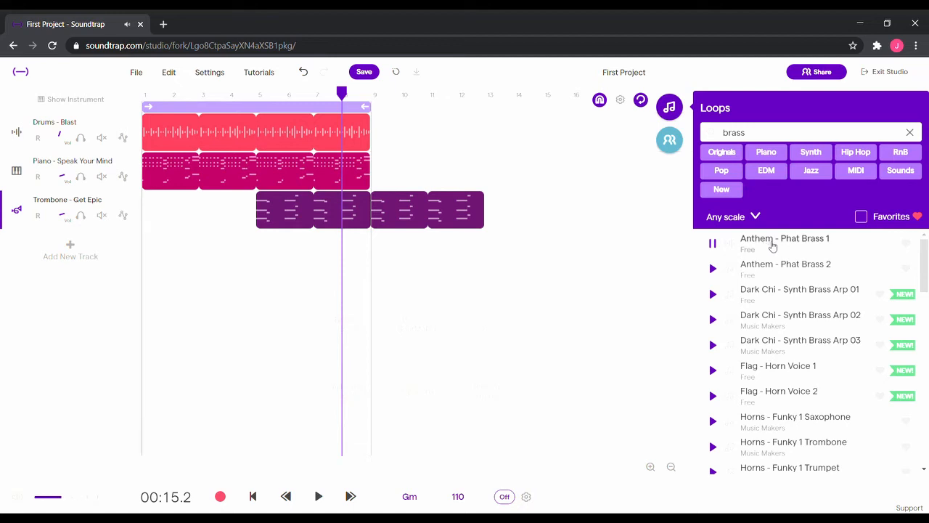
pyautogui.click(778, 292)
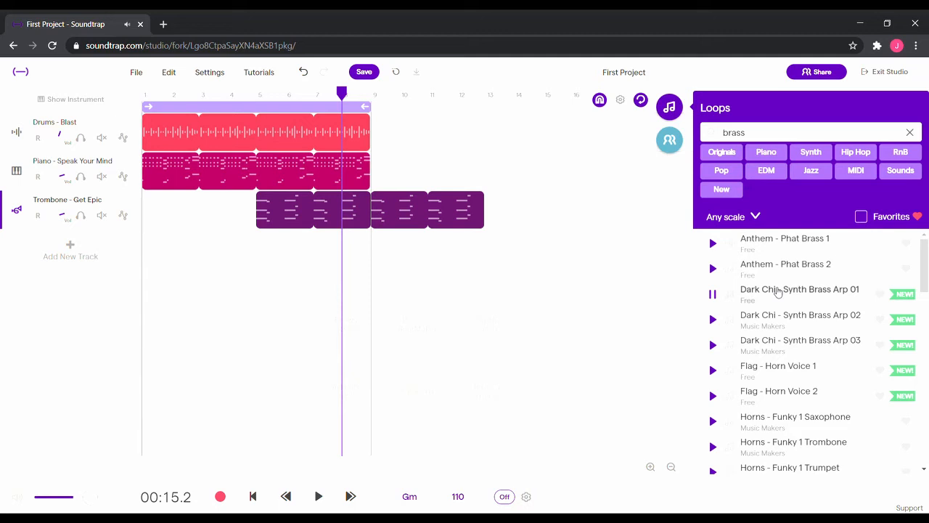
pyautogui.moveTo(767, 293); pyautogui.dragTo(149, 246)
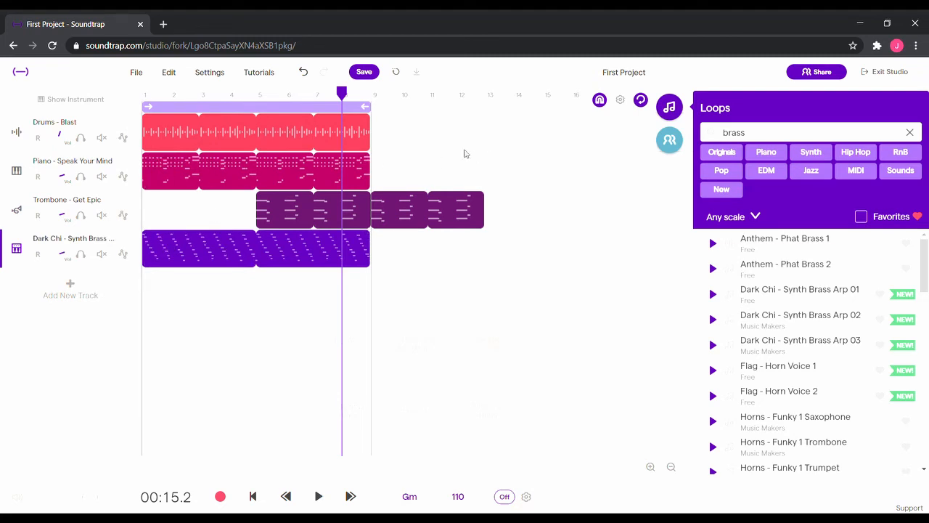
# Rearrange the regions so the drums start at bar 5 and the piano and trombone start at bar 9
pyautogui.click(284, 129)
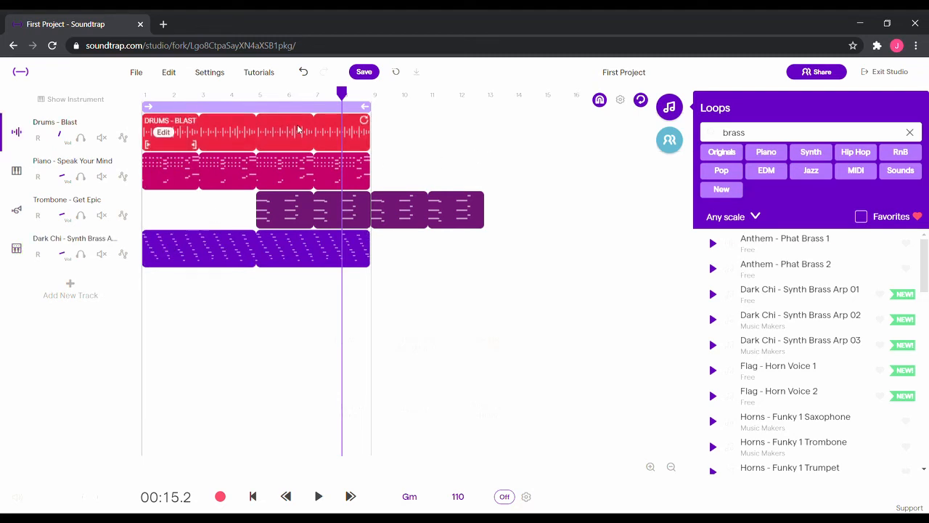
pyautogui.moveTo(298, 129); pyautogui.dragTo(398, 135)
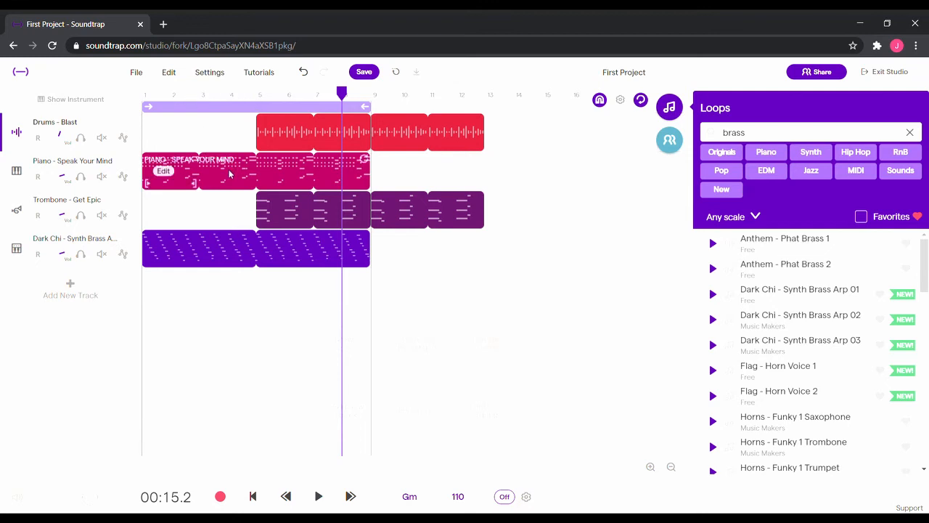
pyautogui.moveTo(229, 173); pyautogui.dragTo(458, 177)
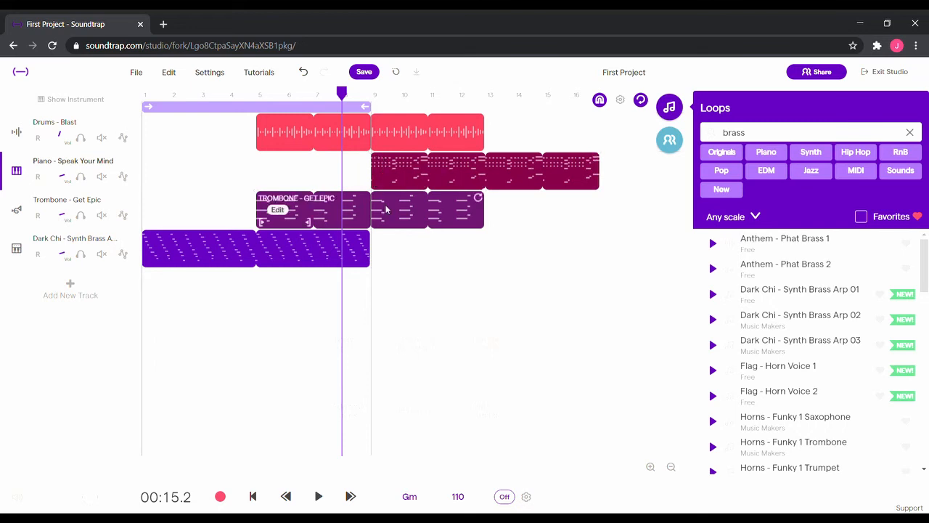
pyautogui.moveTo(386, 210); pyautogui.dragTo(498, 216)
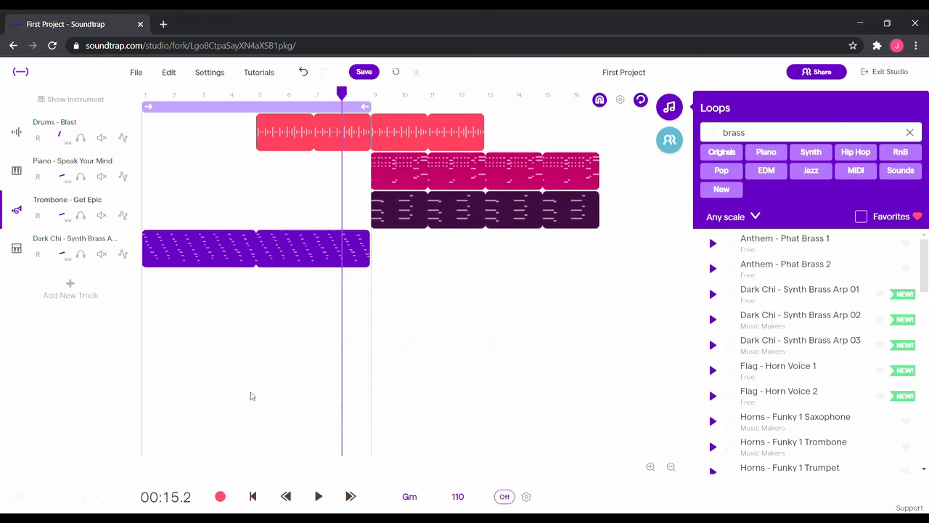
# Return the playhead to the start, then place it at bar 5
pyautogui.click(258, 494)
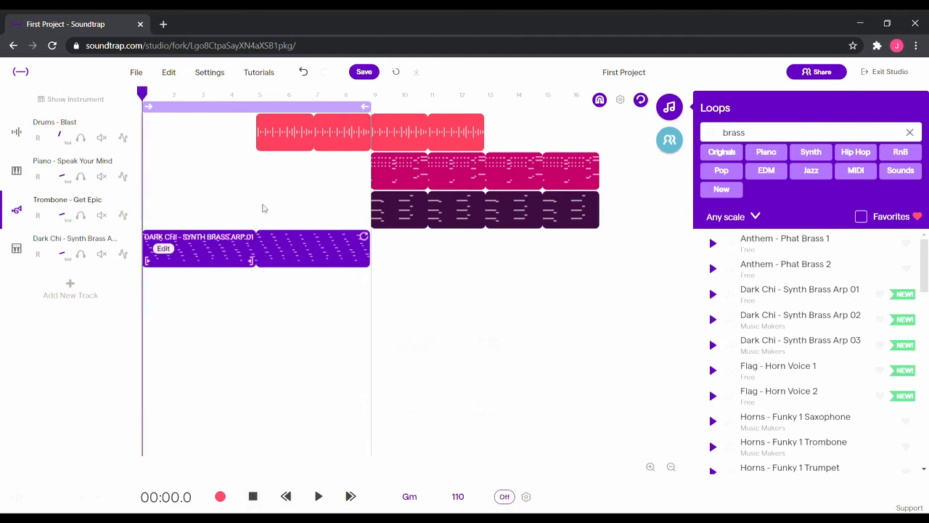
pyautogui.click(260, 95)
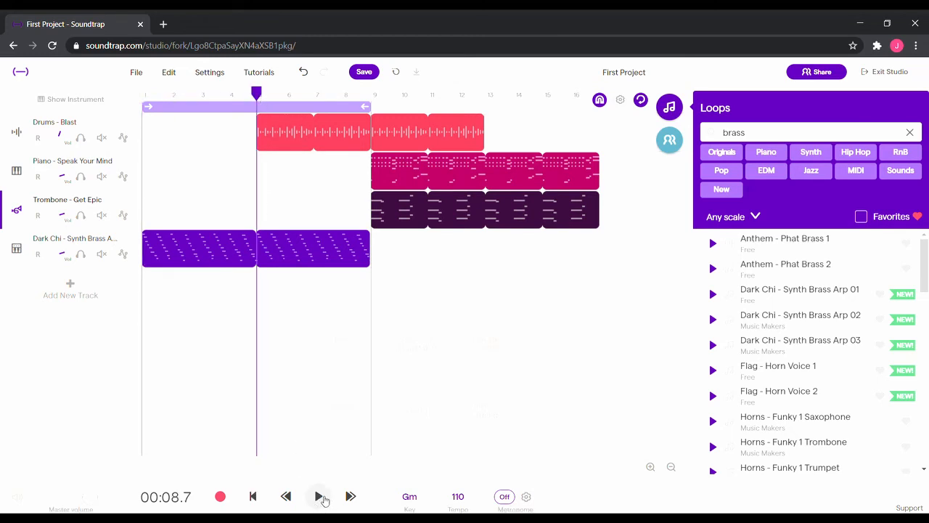
# Play the arrangement from bar 5 with the cycle region switched off, then stop playback
pyautogui.click(325, 500)
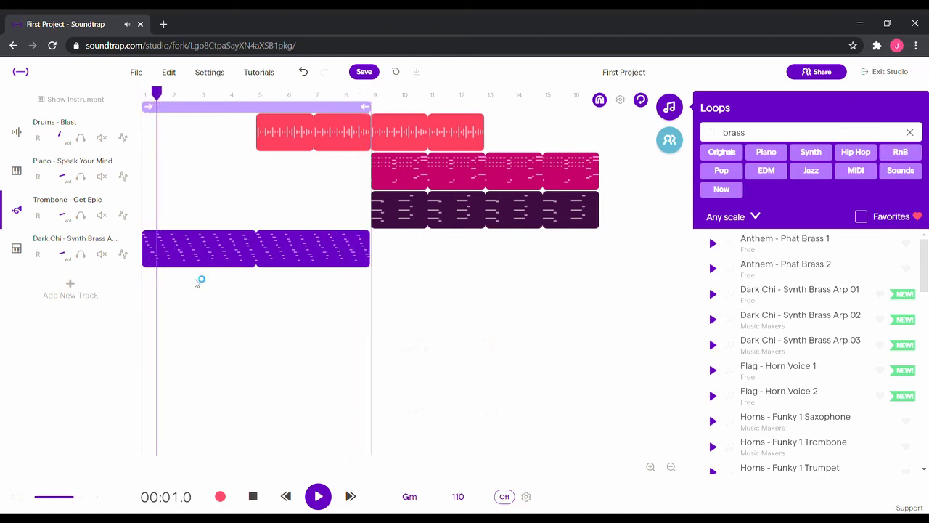
pyautogui.click(642, 104)
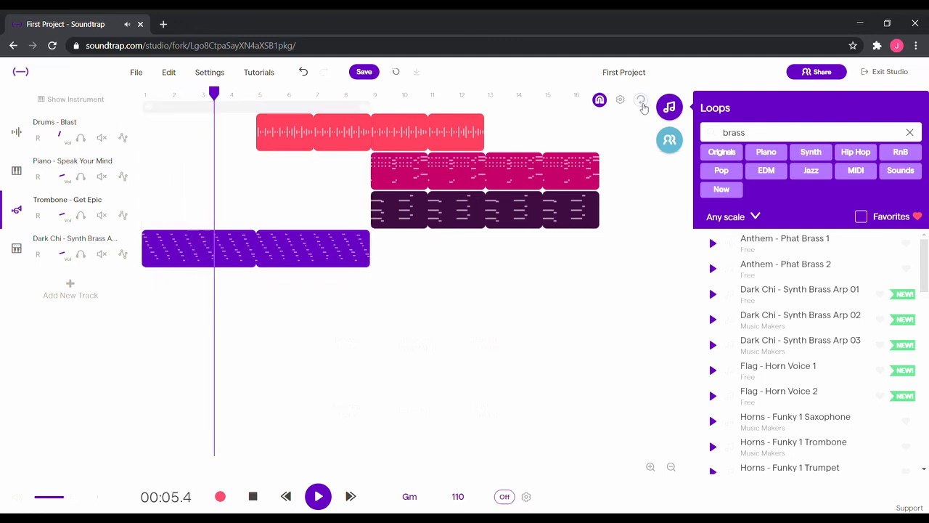
pyautogui.click(313, 172)
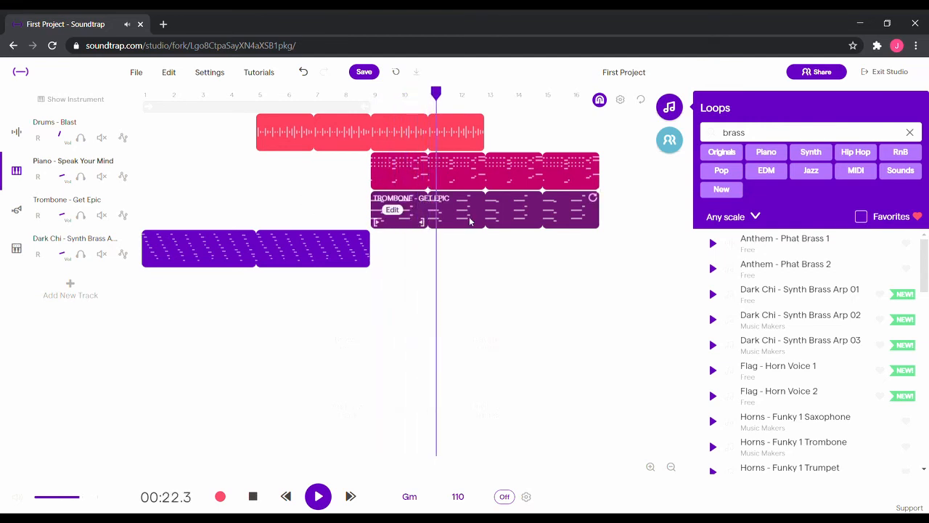
pyautogui.click(262, 503)
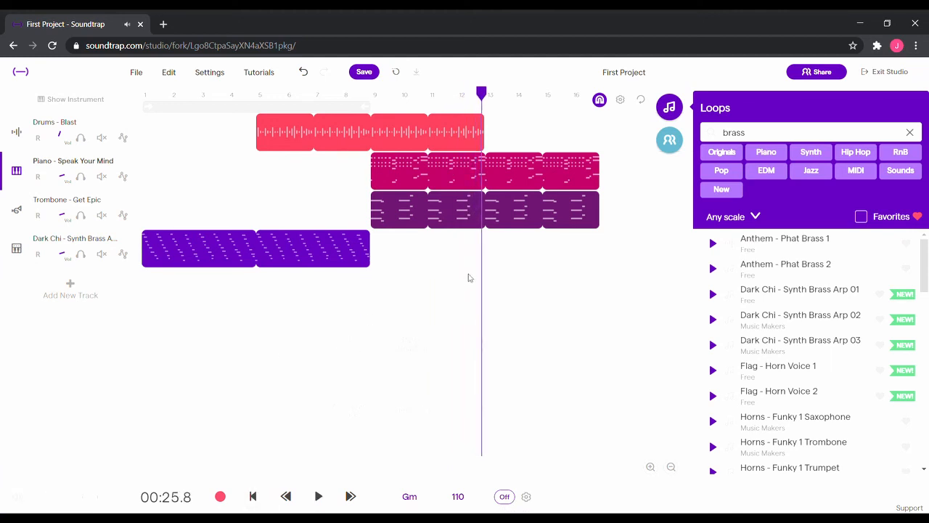
# Delete the trombone region and remove the Trombone track from the project
pyautogui.click(464, 223)
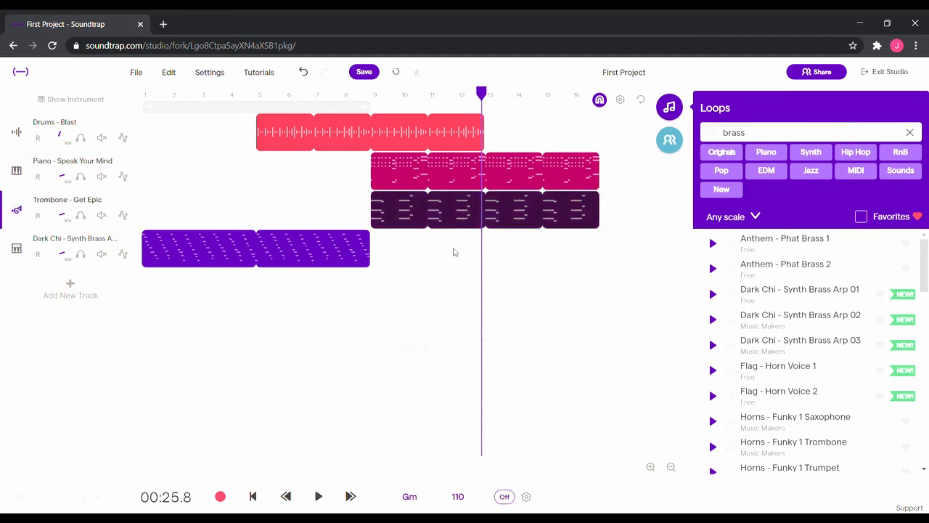
pyautogui.press('Delete')
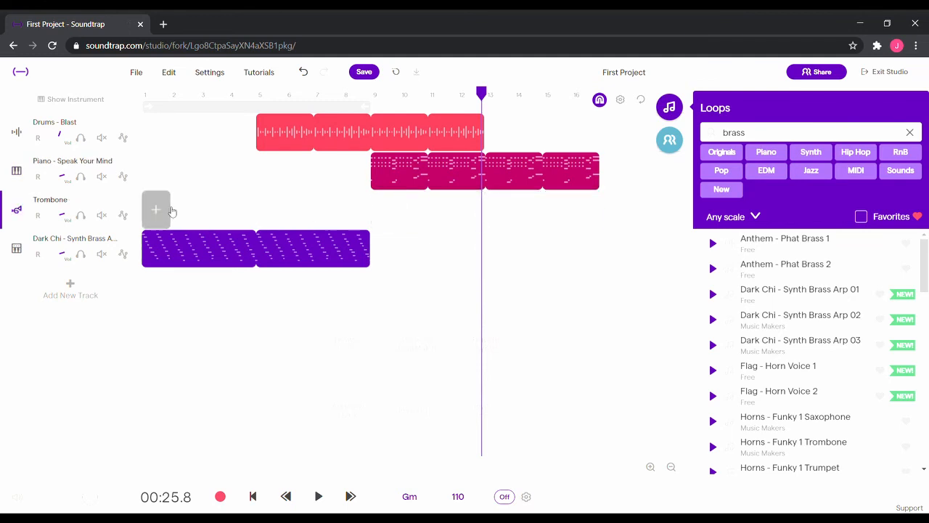
pyautogui.click(131, 201)
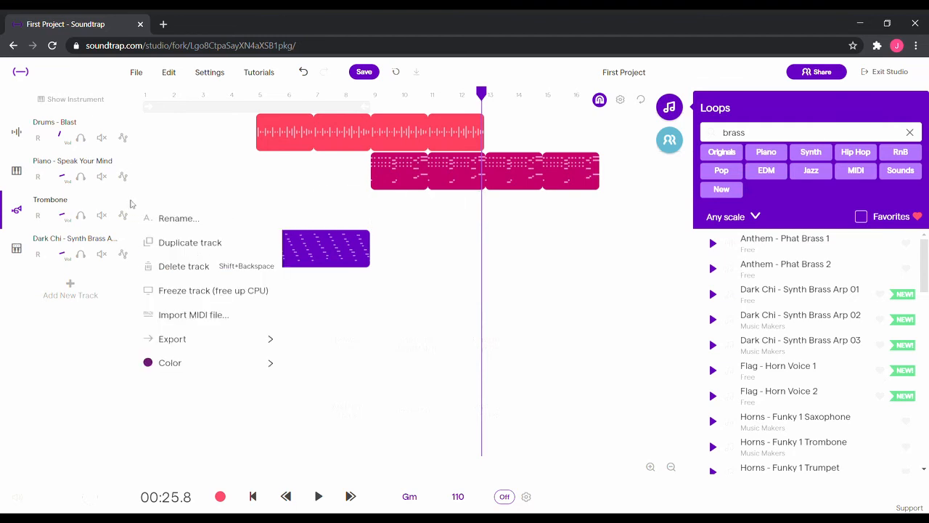
pyautogui.click(172, 267)
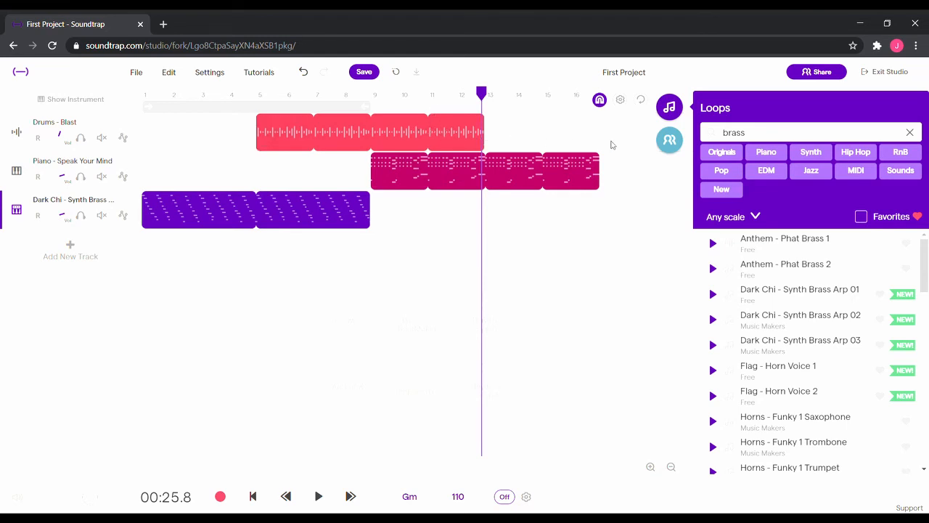
# Extend the drum loop to bar 17 and copy the brass region so it starts at bar 13
pyautogui.click(482, 124)
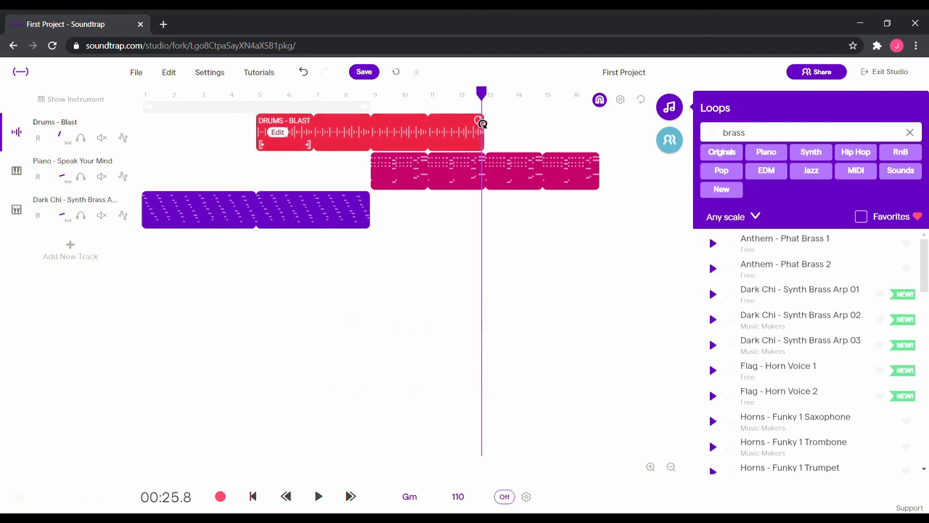
pyautogui.moveTo(497, 126); pyautogui.dragTo(592, 133)
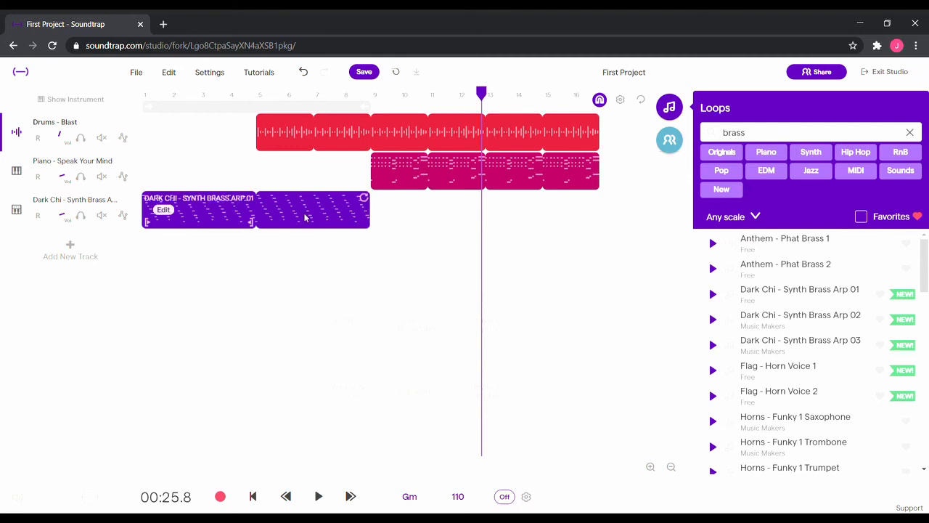
pyautogui.moveTo(302, 214); pyautogui.dragTo(637, 209)
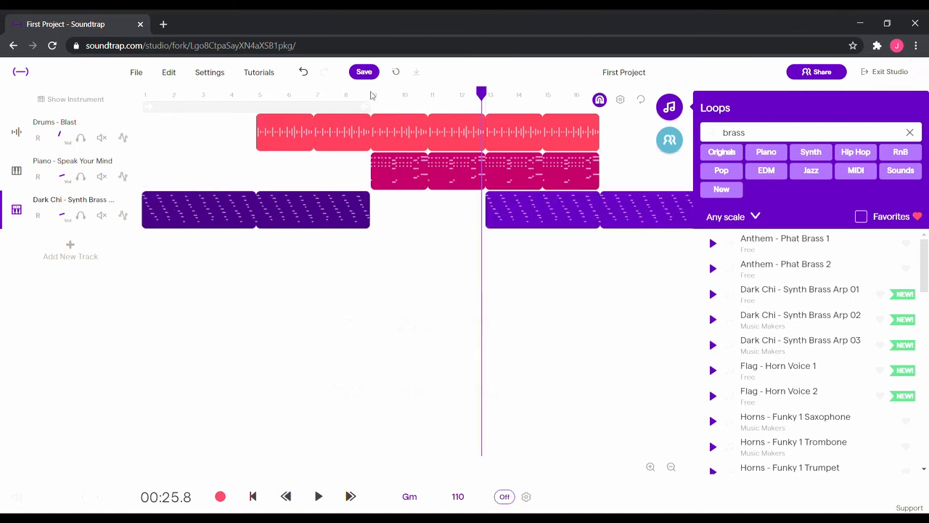
# Play the arrangement back from bar 9 and save the project
pyautogui.click(371, 95)
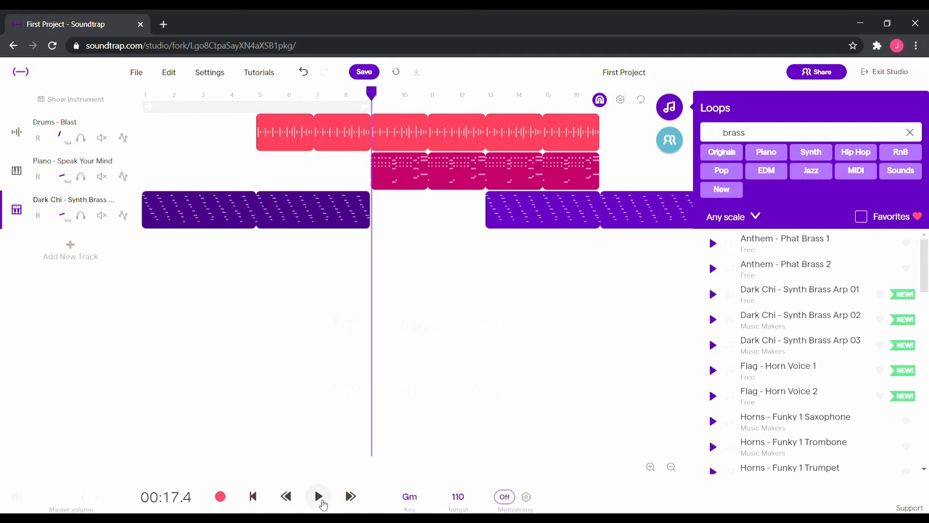
pyautogui.click(320, 499)
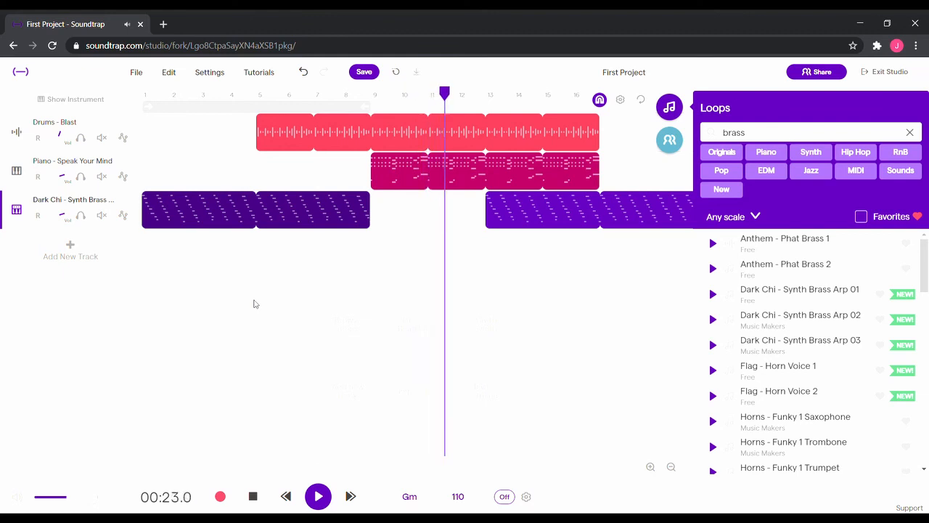
pyautogui.click(364, 72)
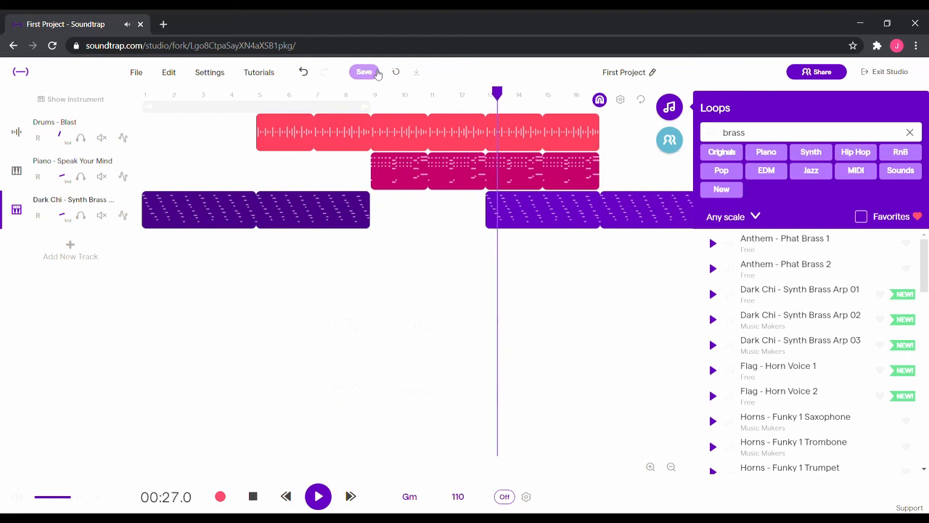
# Rename the project as Video 2 Demo and save it
pyautogui.click(643, 76)
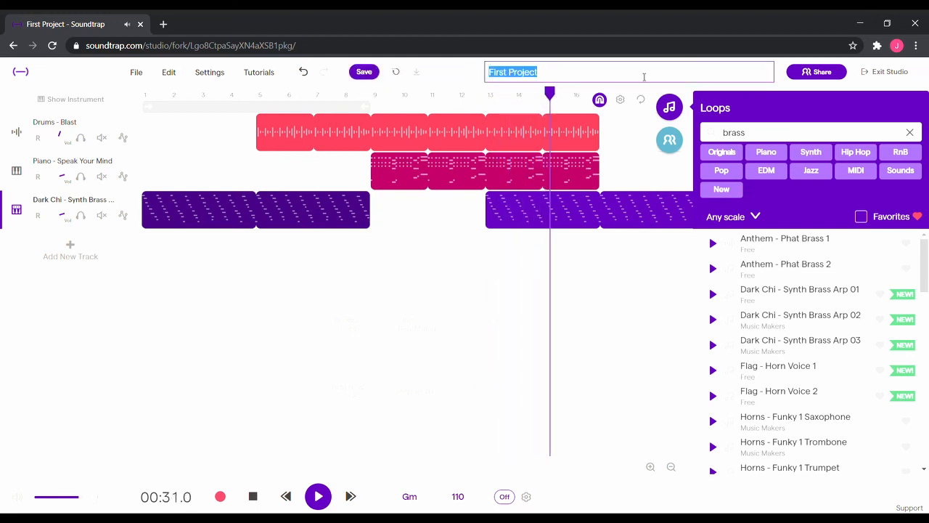
pyautogui.write('V')
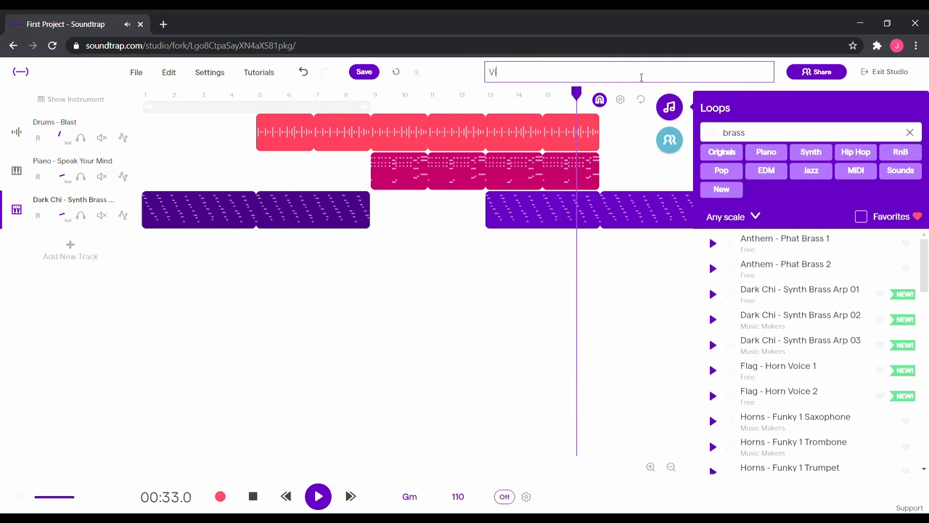
pyautogui.write('ideo 2 Demo')
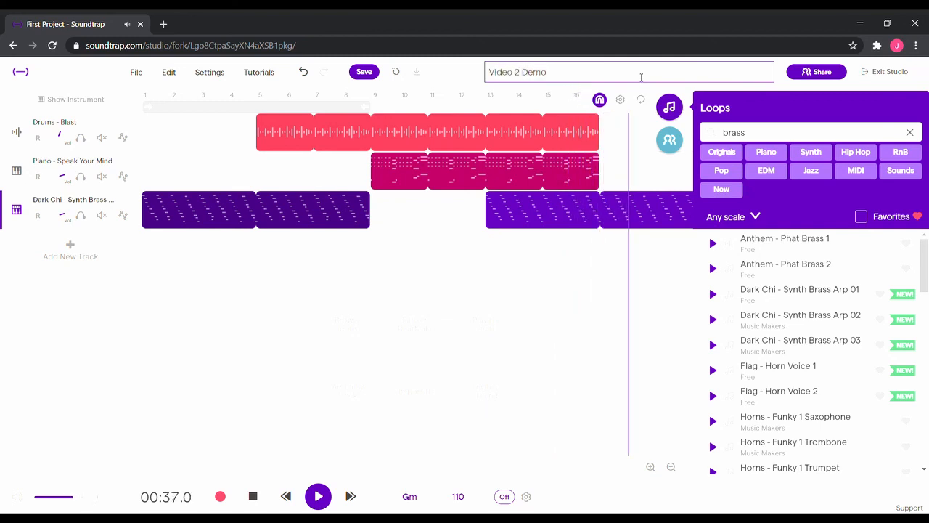
pyautogui.press('Return')
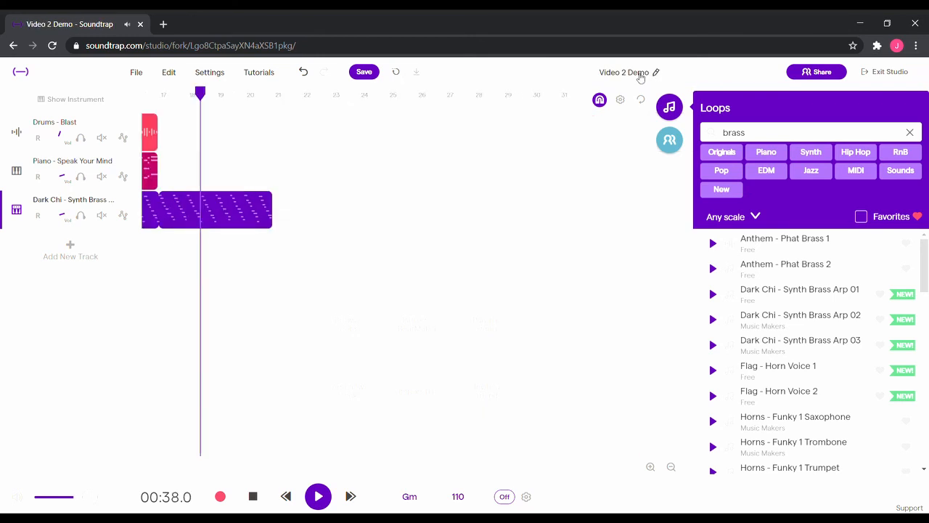
pyautogui.click(365, 73)
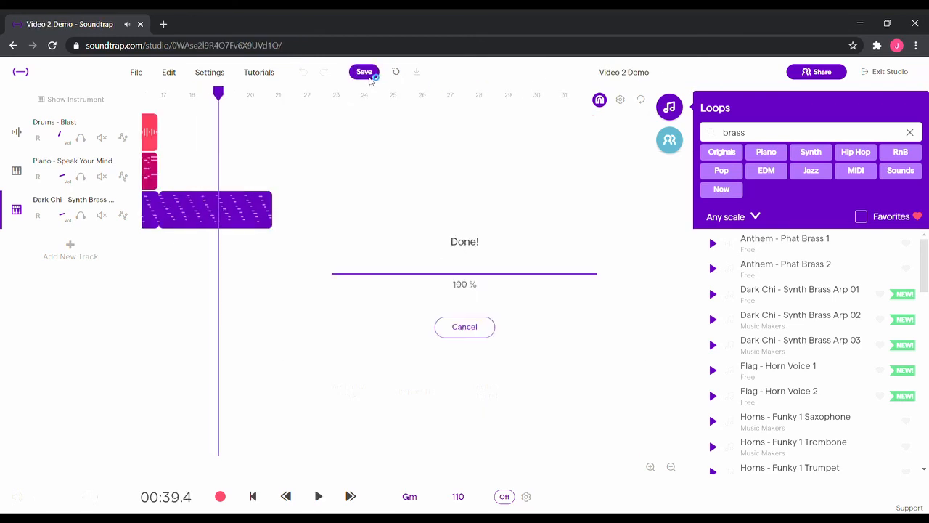